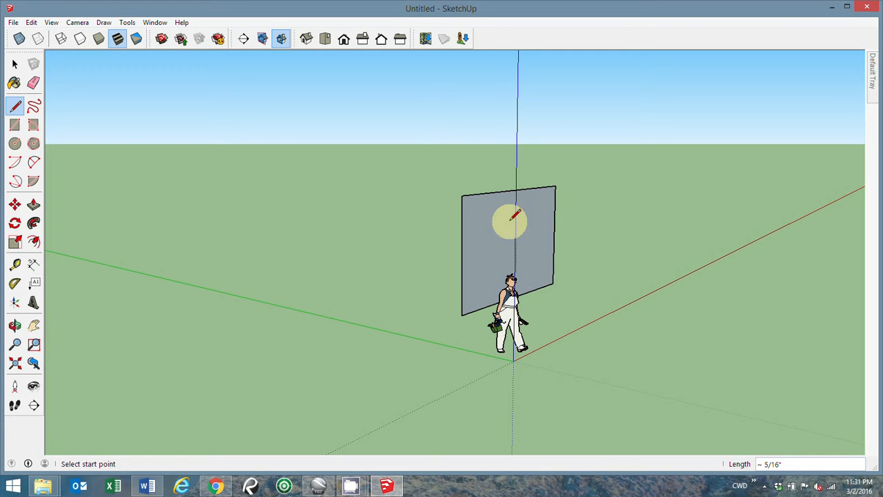
Step: Push/Pull the upright rectangle forward about 14' 3" to form a box
{"action": "mouse_move", "coordinate": [547, 236]}
{"action": "middle_mouse_down"}
{"action": "mouse_move", "coordinate": [448, 274]}
{"action": "mouse_move", "coordinate": [324, 243]}
{"action": "mouse_move", "coordinate": [366, 242]}
{"action": "middle_mouse_up"}
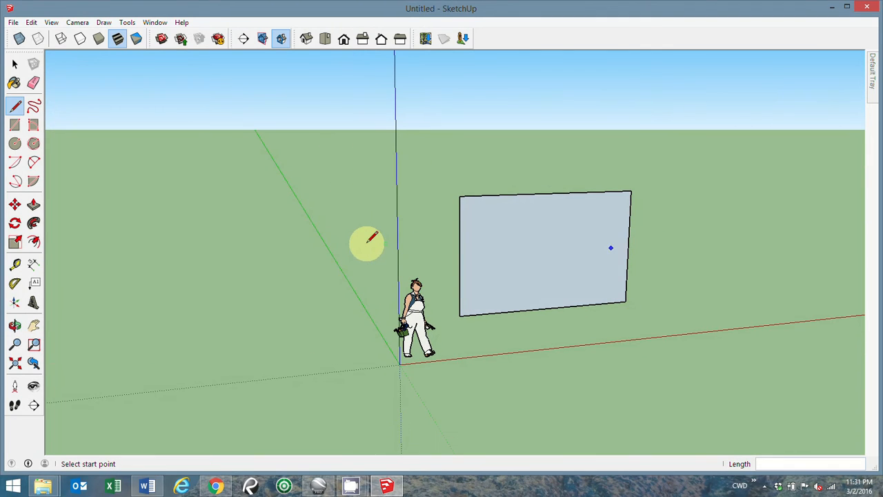
{"action": "left_click", "coordinate": [34, 205]}
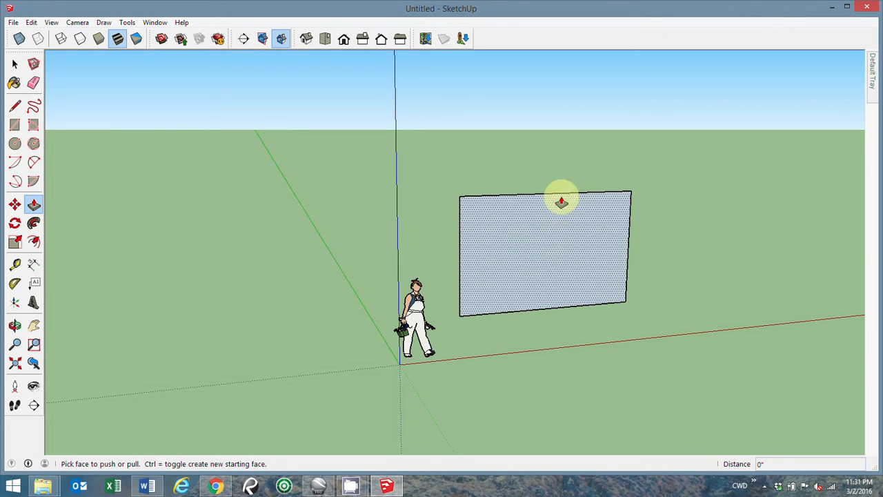
{"action": "left_click", "coordinate": [560, 238]}
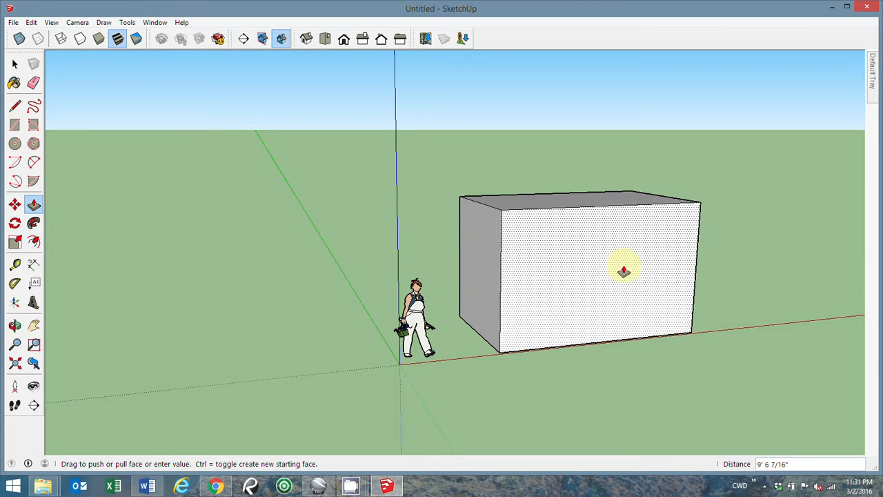
{"action": "middle_click_drag", "start_coordinate": [637, 278], "coordinate": [731, 256]}
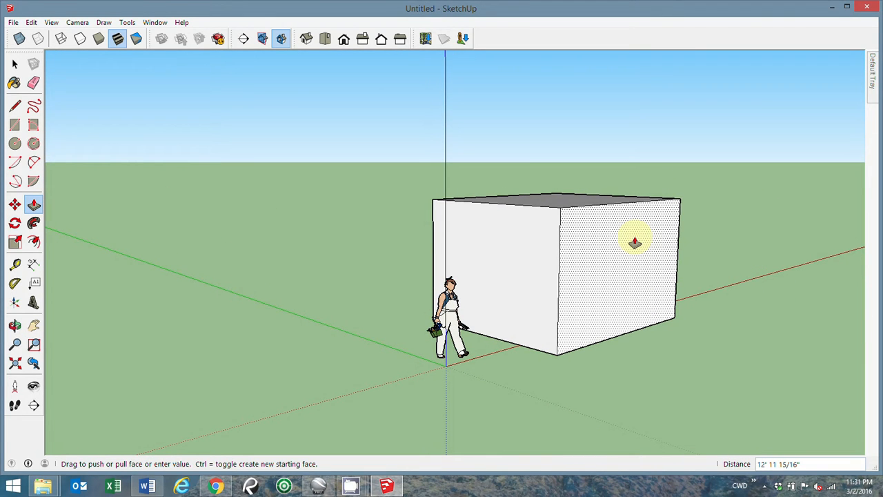
{"action": "middle_click_drag", "start_coordinate": [617, 233], "coordinate": [623, 308]}
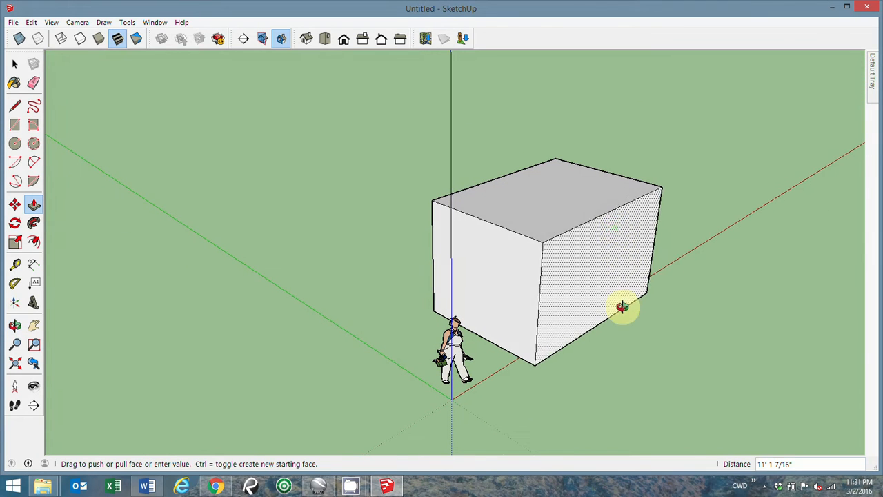
{"action": "middle_click_drag", "start_coordinate": [647, 266], "coordinate": [680, 239]}
{"action": "left_click_drag", "start_coordinate": [680, 238], "coordinate": [645, 254]}
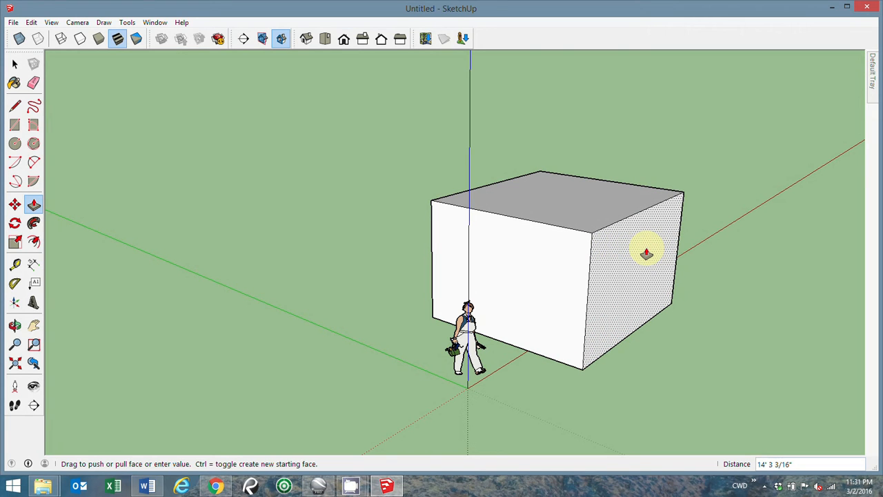
{"action": "left_click_drag", "start_coordinate": [647, 254], "coordinate": [646, 254]}
Step: Extend the box by pulling its front face out another 5'
{"action": "middle_click_drag", "start_coordinate": [592, 187], "coordinate": [508, 228]}
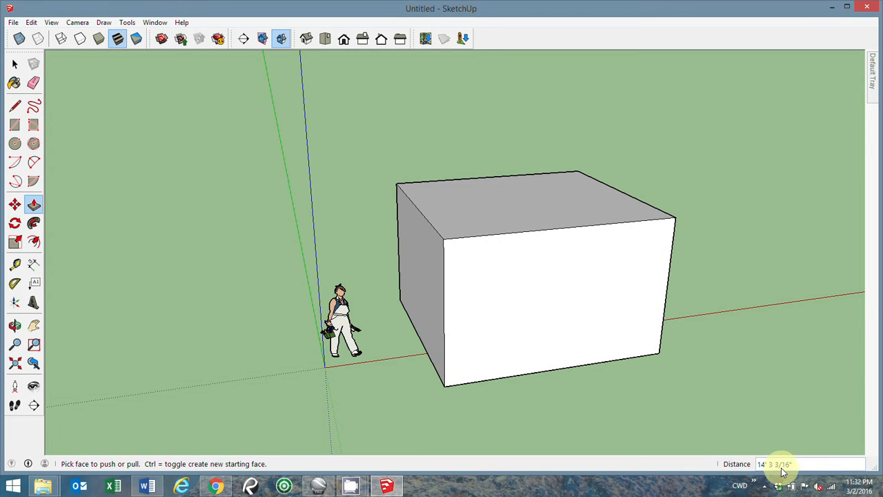
{"action": "left_click", "coordinate": [552, 330]}
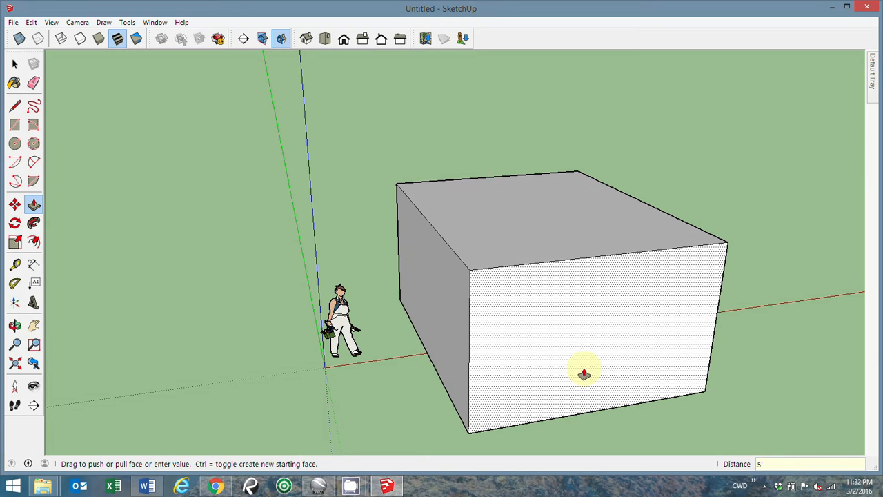
{"action": "key", "text": "Return"}
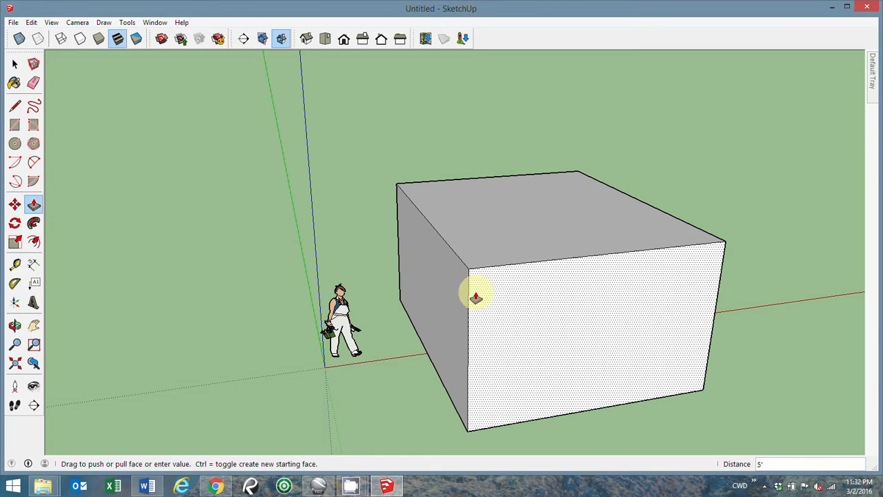
Step: Raise the box's top face by 20' with Push/Pull
{"action": "left_click", "coordinate": [499, 222]}
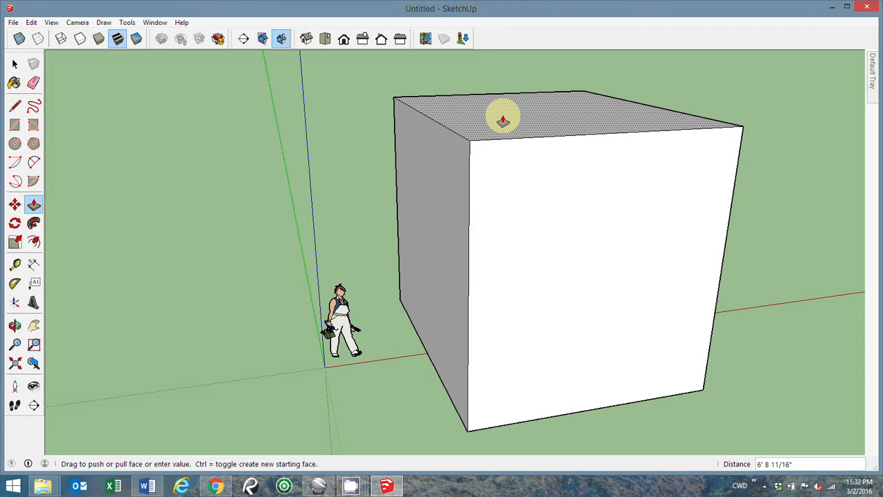
{"action": "left_click", "coordinate": [502, 119]}
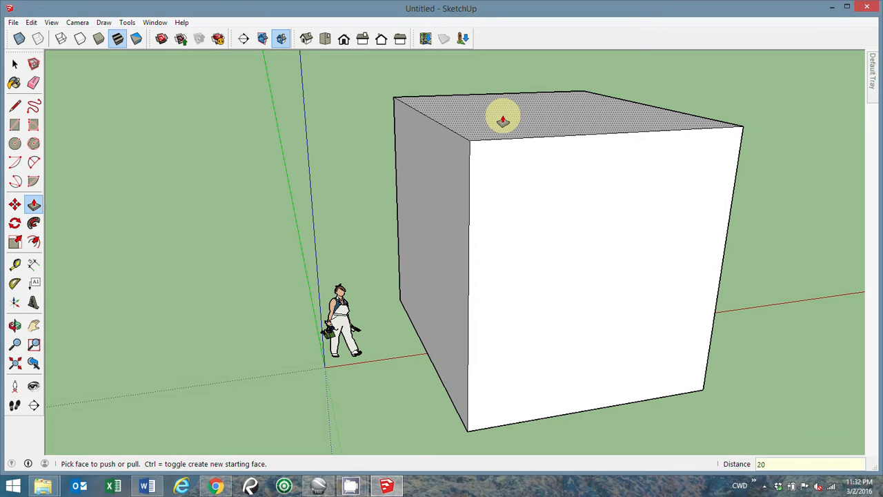
{"action": "left_click", "coordinate": [503, 122]}
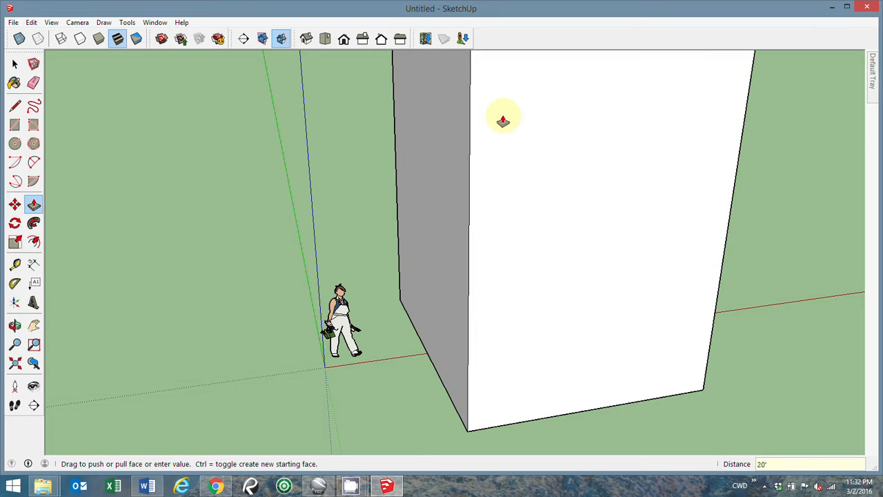
{"action": "left_click", "coordinate": [420, 262]}
Step: Select the entire box together with the human figure and delete them to empty the model
{"action": "scroll", "coordinate": [451, 296], "scroll_direction": "down", "scroll_amount": 6}
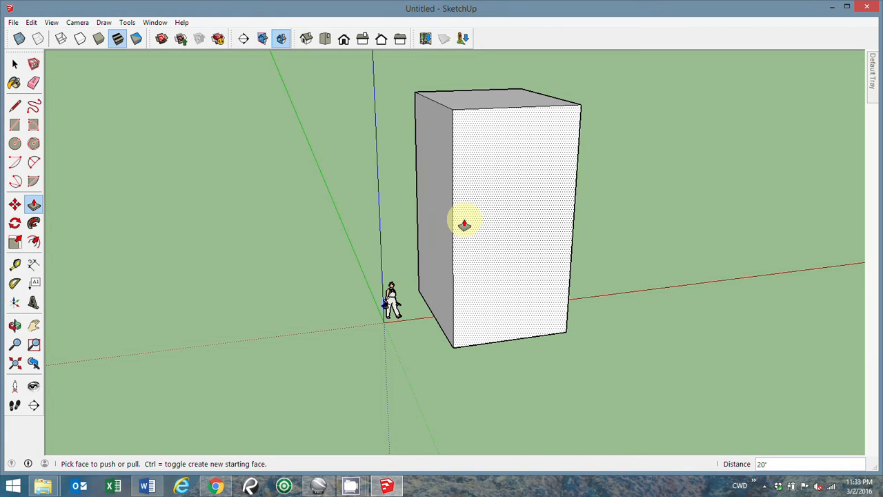
{"action": "mouse_move", "coordinate": [487, 201]}
{"action": "middle_mouse_down"}
{"action": "mouse_move", "coordinate": [386, 243]}
{"action": "mouse_move", "coordinate": [400, 259]}
{"action": "middle_mouse_up"}
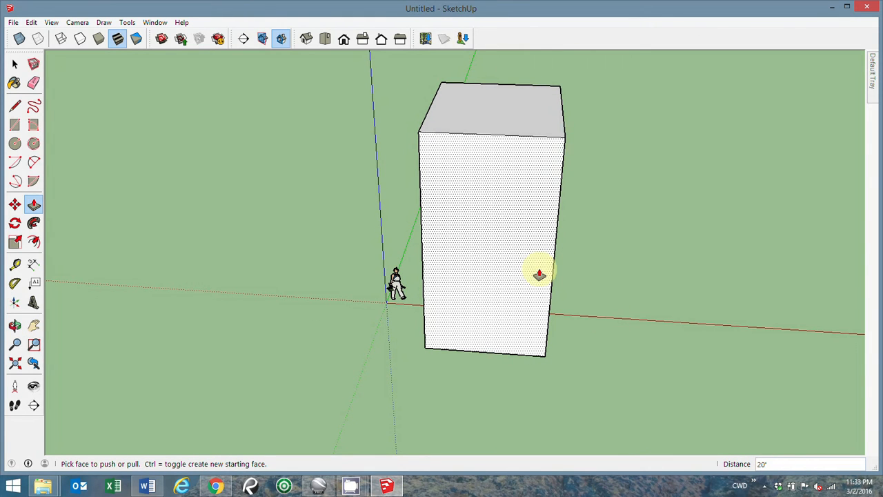
{"action": "middle_click_drag", "start_coordinate": [490, 238], "coordinate": [485, 244]}
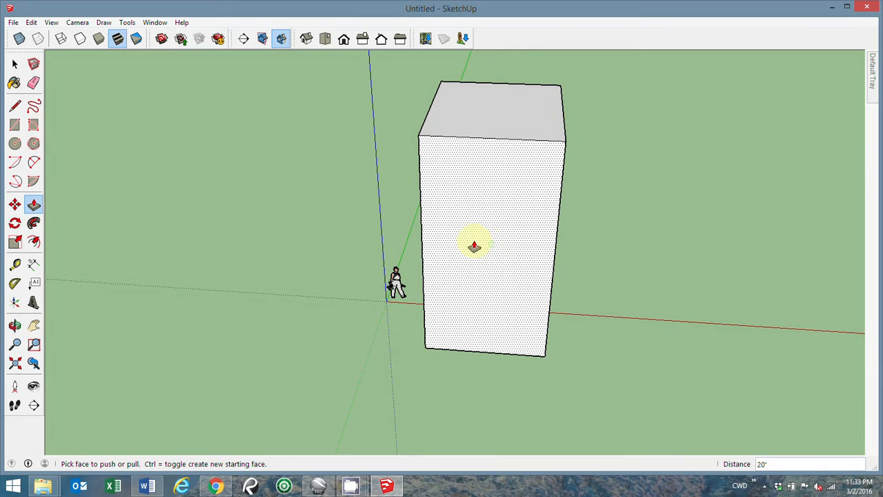
{"action": "key", "text": "space"}
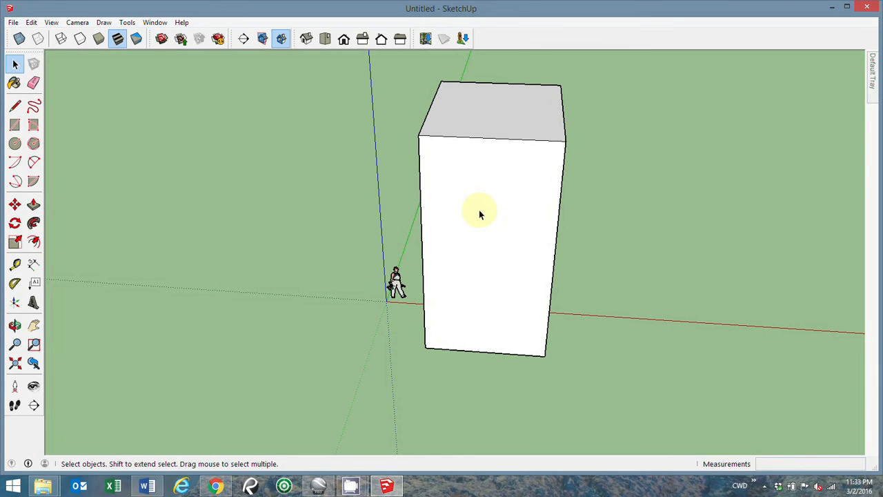
{"action": "middle_click_drag", "start_coordinate": [481, 165], "coordinate": [465, 301]}
{"action": "scroll", "coordinate": [465, 302], "scroll_direction": "down", "scroll_amount": 3}
{"action": "left_click_drag", "start_coordinate": [384, 123], "coordinate": [572, 352]}
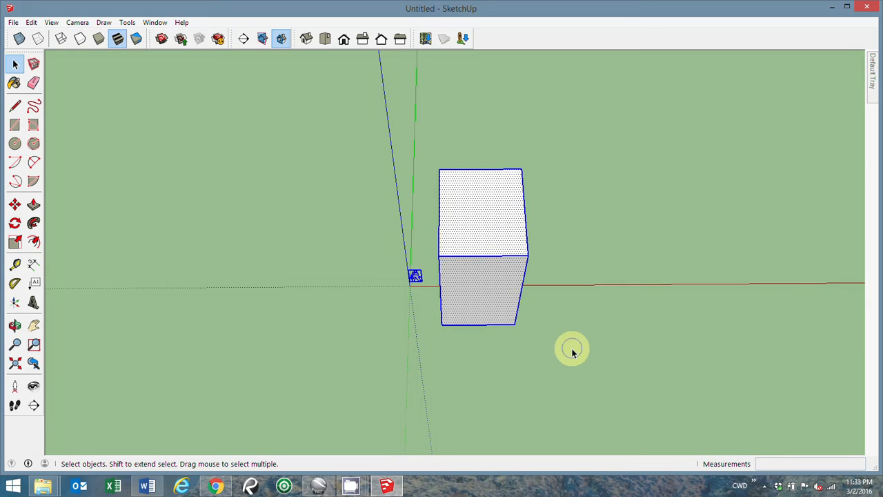
{"action": "key", "text": "Delete"}
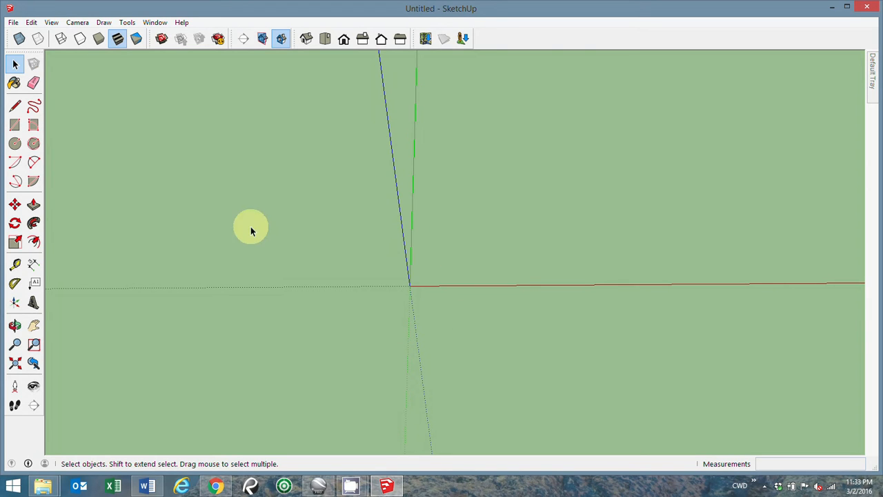
Step: Draw a 30' line from the origin along the green axis
{"action": "left_click", "coordinate": [15, 107]}
{"action": "middle_click_drag", "start_coordinate": [191, 270], "coordinate": [414, 278]}
{"action": "scroll", "coordinate": [414, 278], "scroll_direction": "up", "scroll_amount": 2}
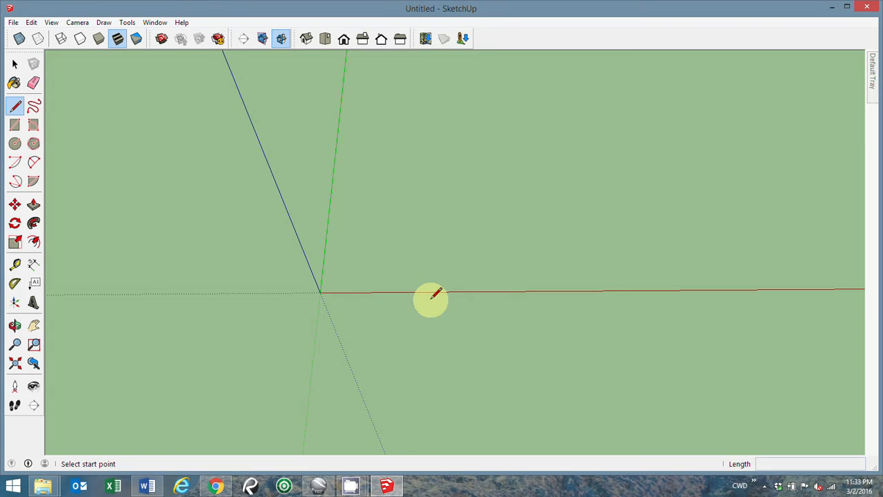
{"action": "left_click", "coordinate": [320, 291]}
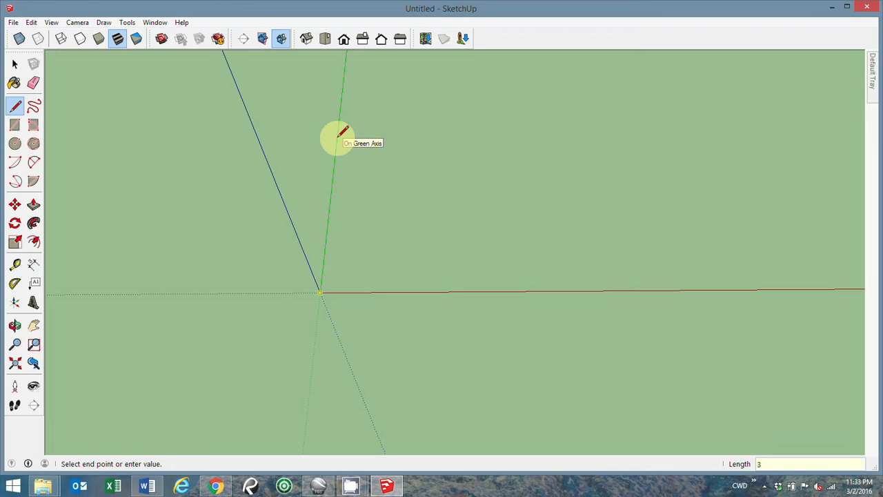
{"action": "type", "text": "30'"}
{"action": "key", "text": "Return"}
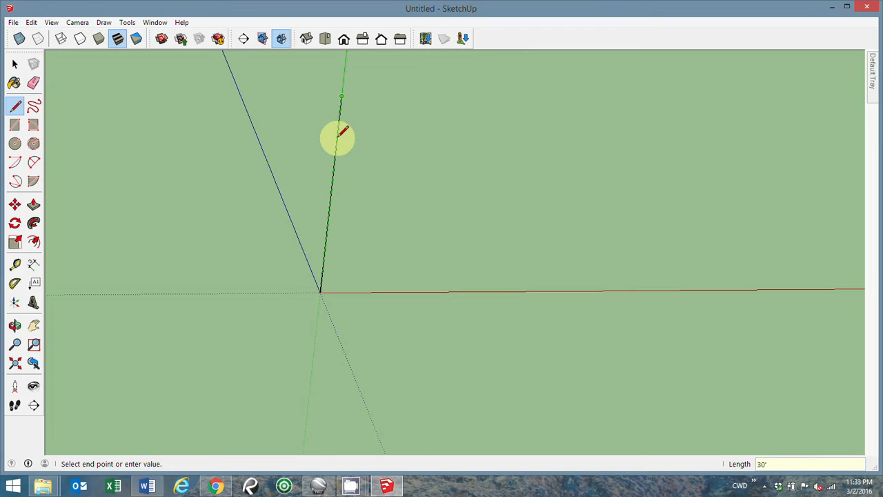
Step: Add a 20' edge parallel to the red axis and close the outline back at the origin as a 30' by 20' rectangle
{"action": "left_click", "coordinate": [487, 96]}
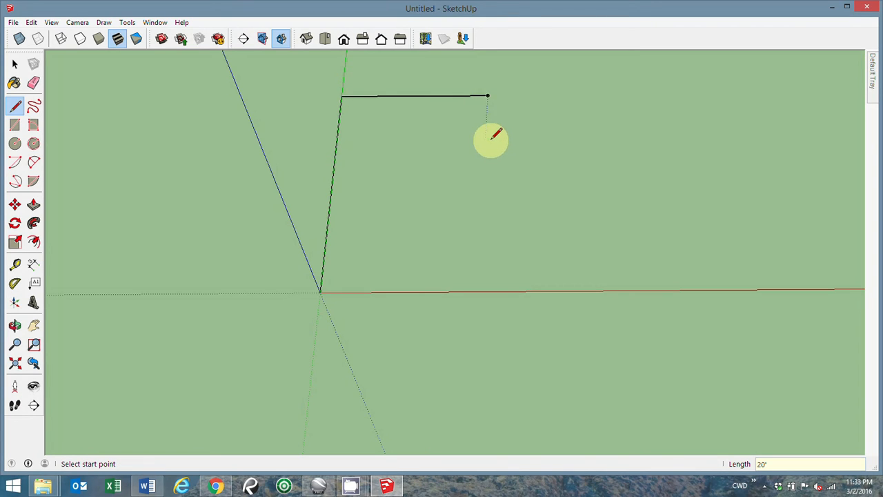
{"action": "left_click", "coordinate": [487, 96]}
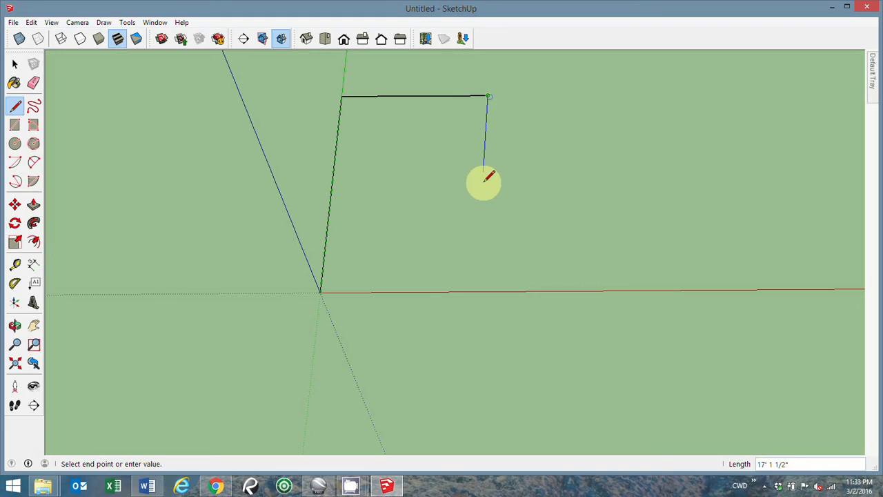
{"action": "left_click", "coordinate": [496, 291]}
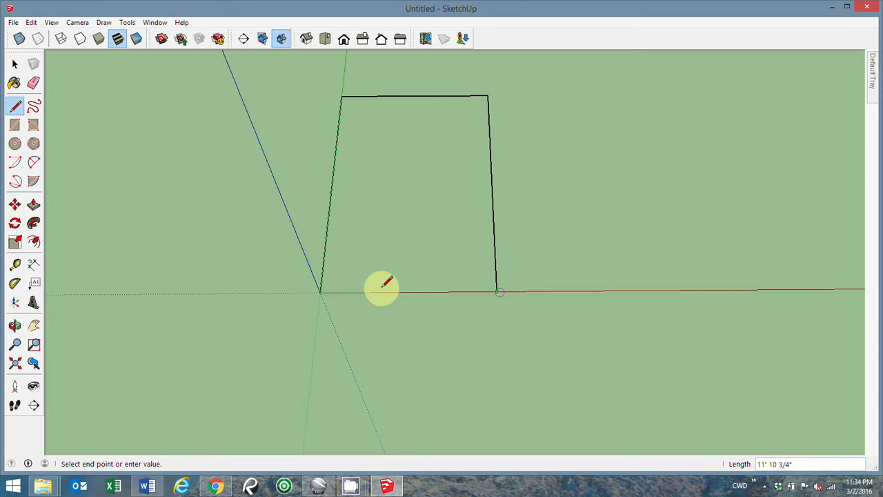
{"action": "left_click", "coordinate": [320, 292]}
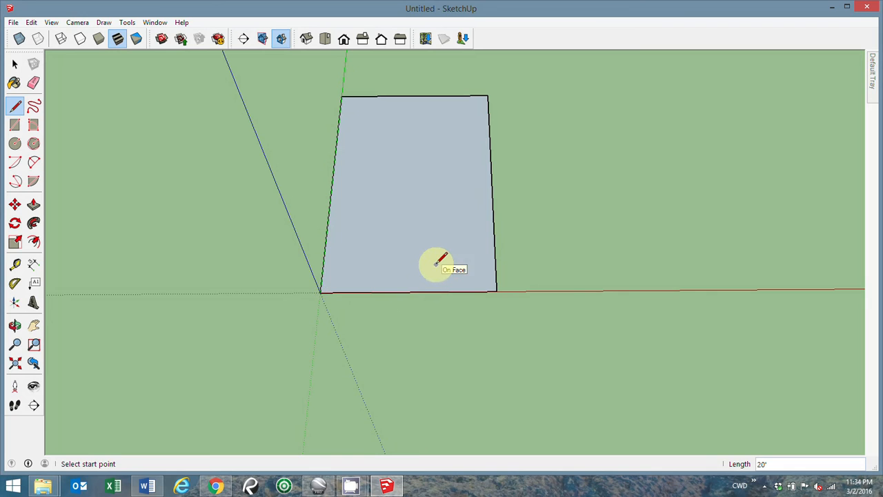
Step: Push/Pull the ground rectangle up 10' to form a box
{"action": "mouse_move", "coordinate": [321, 255]}
{"action": "middle_mouse_down"}
{"action": "mouse_move", "coordinate": [361, 228]}
{"action": "mouse_move", "coordinate": [421, 132]}
{"action": "mouse_move", "coordinate": [312, 169]}
{"action": "mouse_move", "coordinate": [404, 177]}
{"action": "middle_mouse_up"}
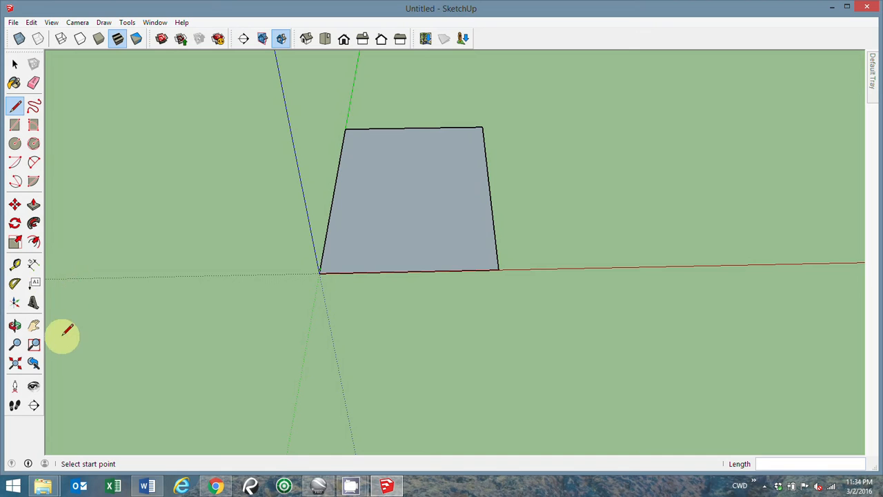
{"action": "left_click", "coordinate": [34, 205]}
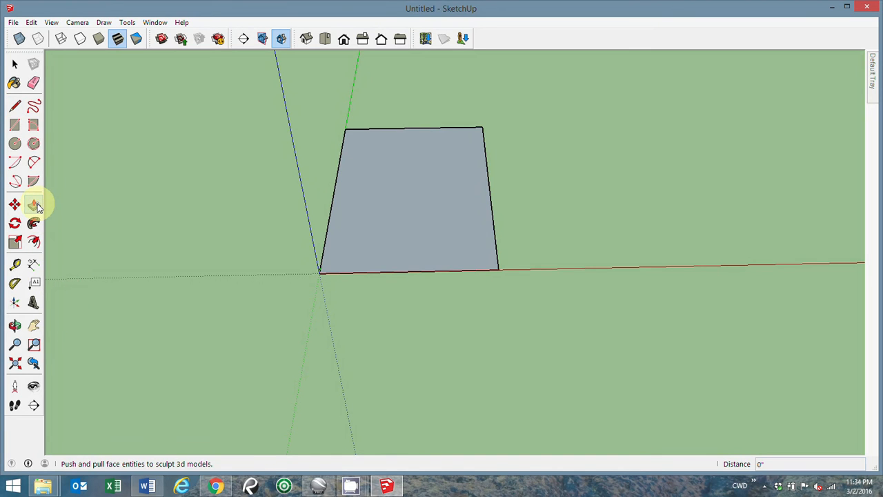
{"action": "left_click_drag", "start_coordinate": [396, 234], "coordinate": [388, 187]}
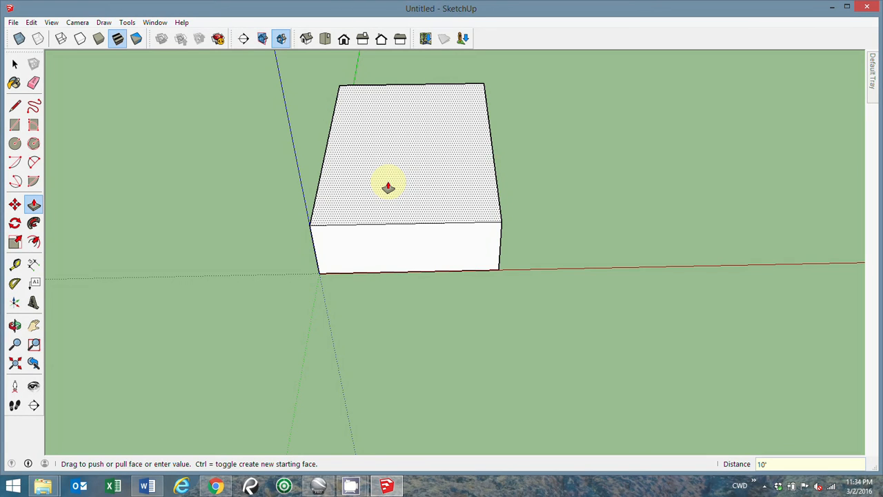
{"action": "double_click", "coordinate": [388, 186]}
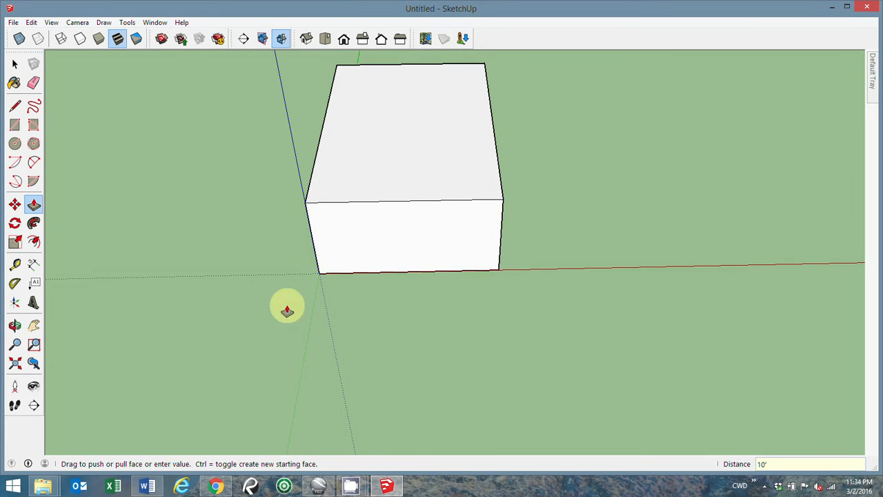
{"action": "middle_click_drag", "start_coordinate": [329, 273], "coordinate": [374, 289]}
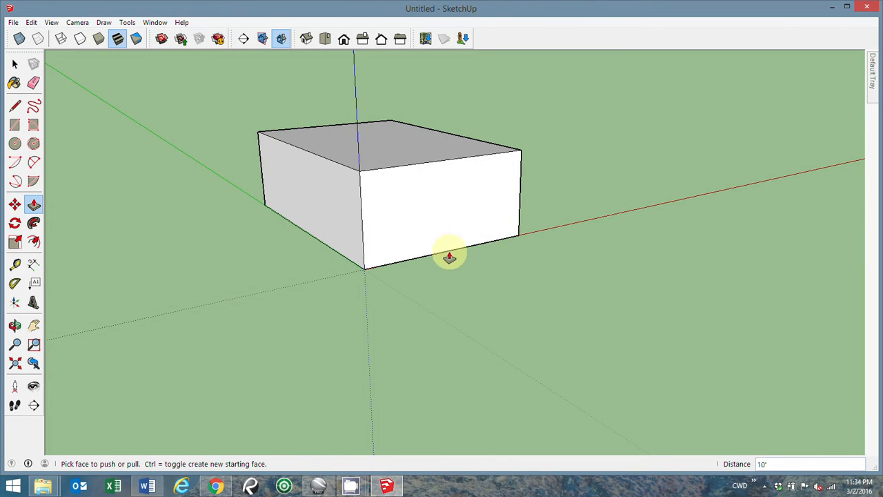
Step: Draw a centre line across the box's top face between the midpoints of its front and back edges
{"action": "middle_click_drag", "start_coordinate": [475, 188], "coordinate": [304, 252]}
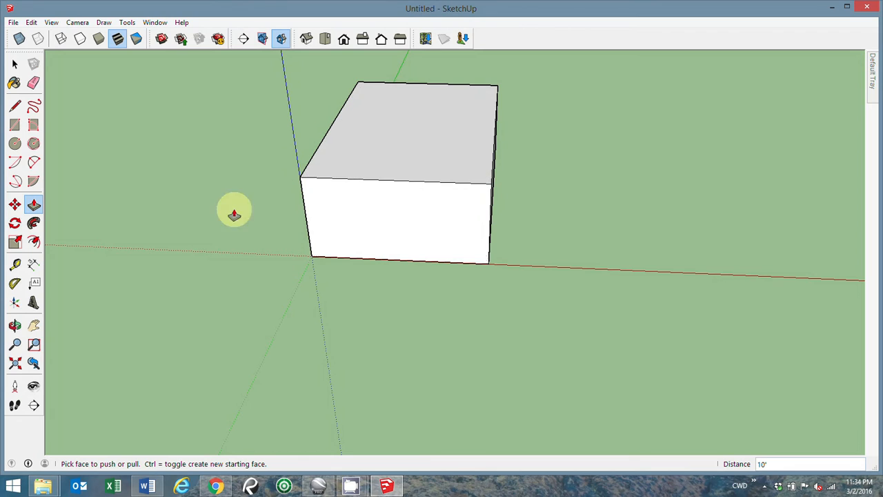
{"action": "left_click", "coordinate": [15, 107]}
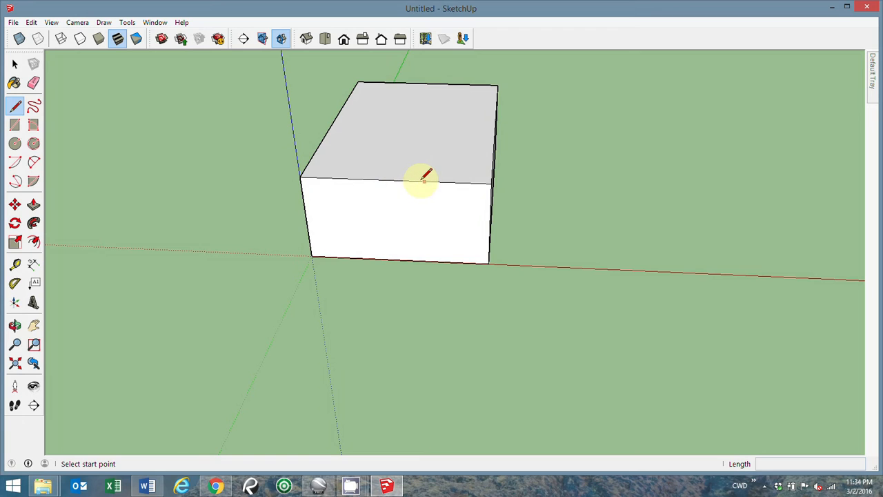
{"action": "left_click", "coordinate": [395, 180]}
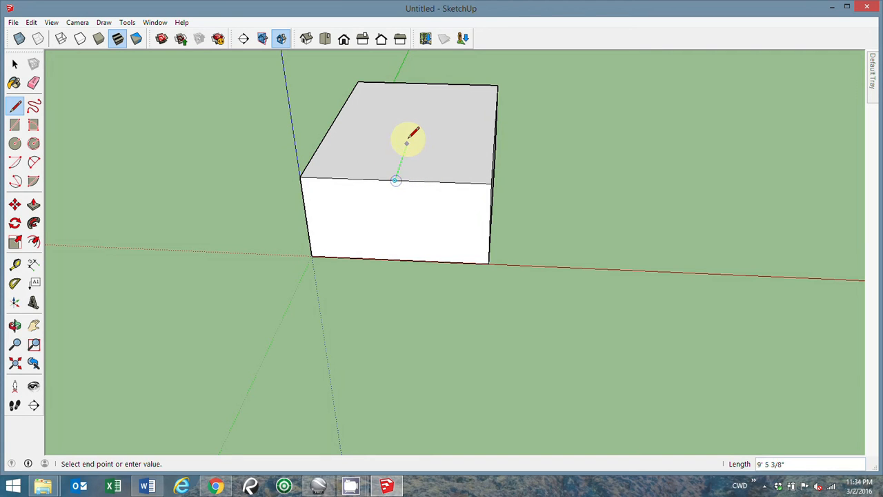
{"action": "left_click", "coordinate": [427, 83]}
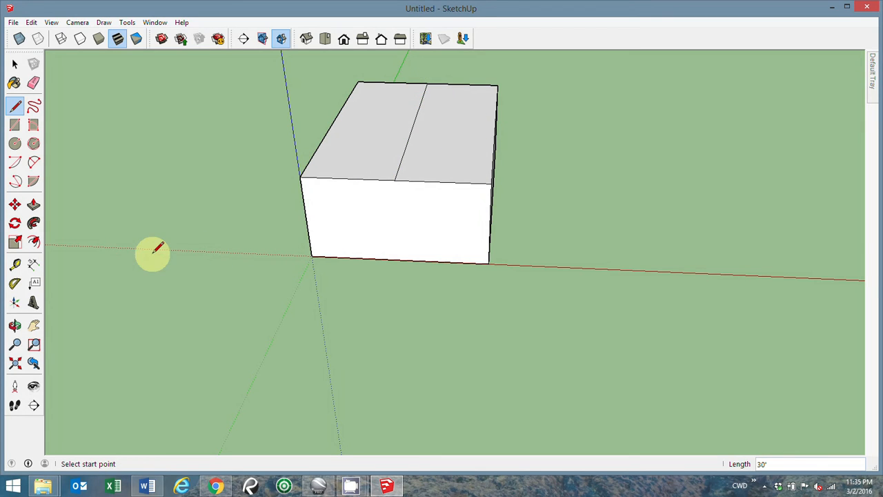
Step: Move the top face's centre line 5' up along the blue axis to form a gable roof
{"action": "left_click", "coordinate": [15, 204]}
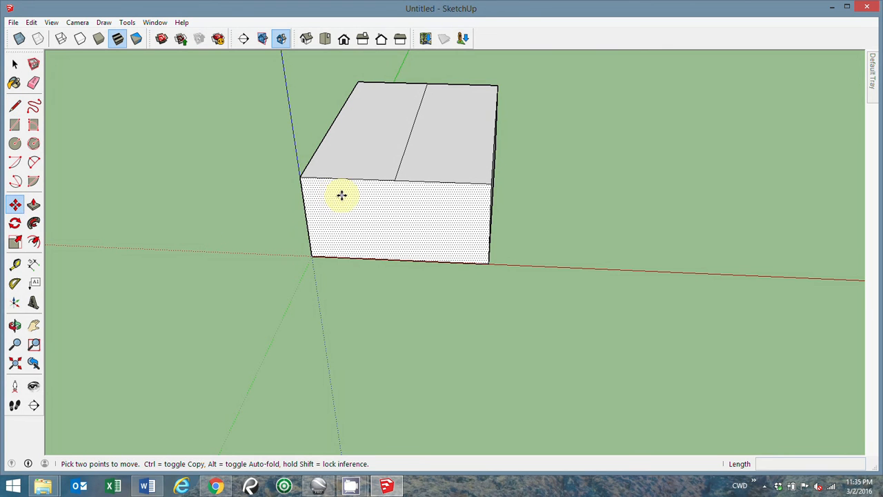
{"action": "left_click", "coordinate": [413, 125]}
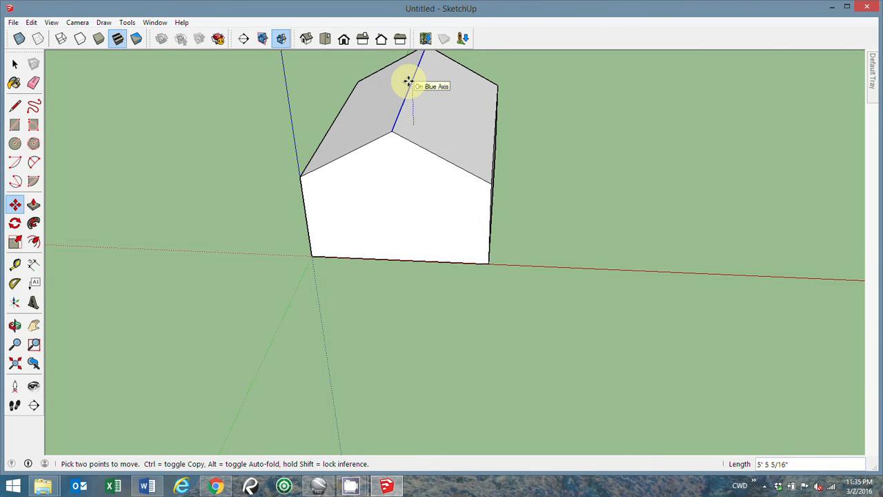
{"action": "left_click", "coordinate": [408, 81]}
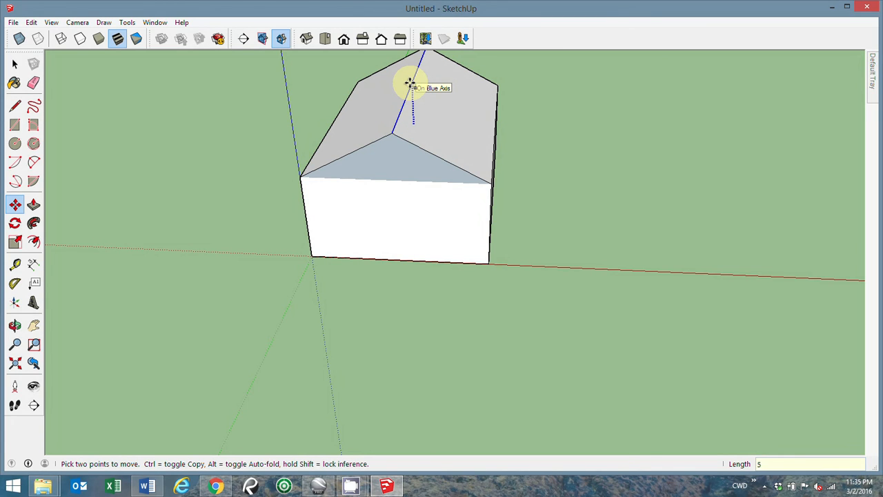
{"action": "left_click", "coordinate": [410, 83]}
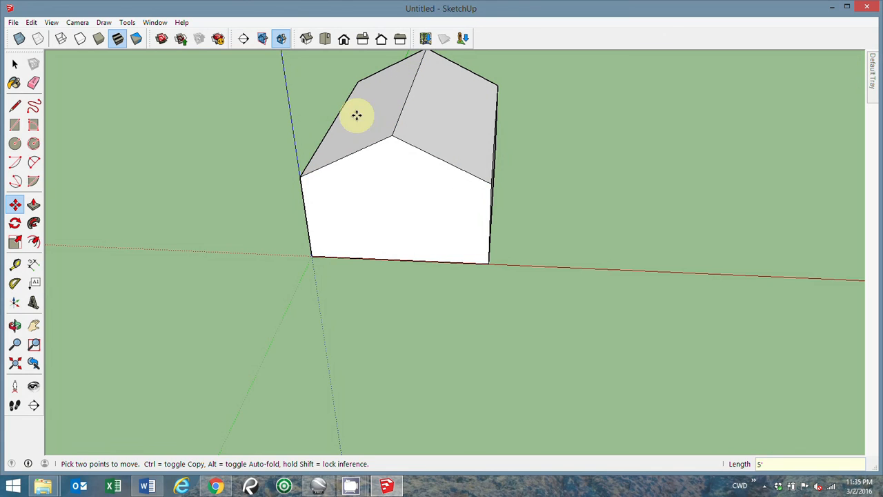
Step: Try out selecting the house's front face with its bounding edges and selecting all of its connected geometry
{"action": "mouse_move", "coordinate": [490, 217]}
{"action": "middle_mouse_down"}
{"action": "mouse_move", "coordinate": [405, 221]}
{"action": "mouse_move", "coordinate": [337, 185]}
{"action": "mouse_move", "coordinate": [394, 177]}
{"action": "middle_mouse_up"}
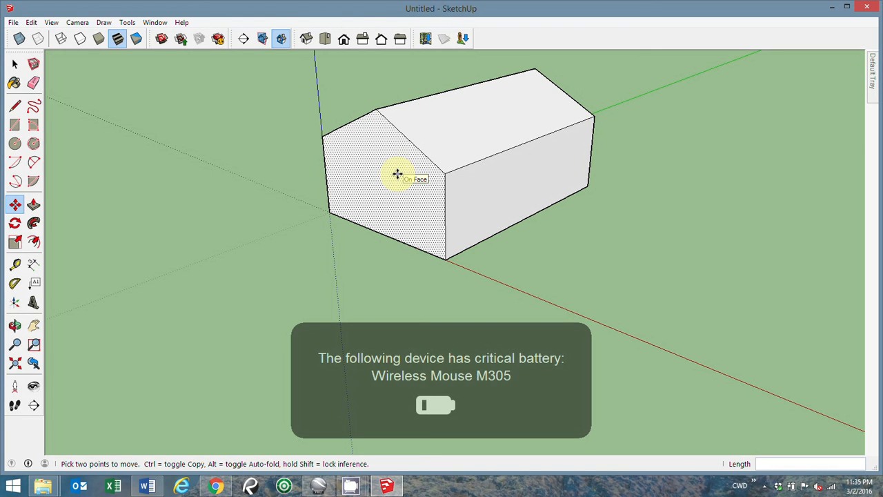
{"action": "left_click", "coordinate": [383, 354]}
{"action": "middle_click_drag", "start_coordinate": [368, 155], "coordinate": [455, 158]}
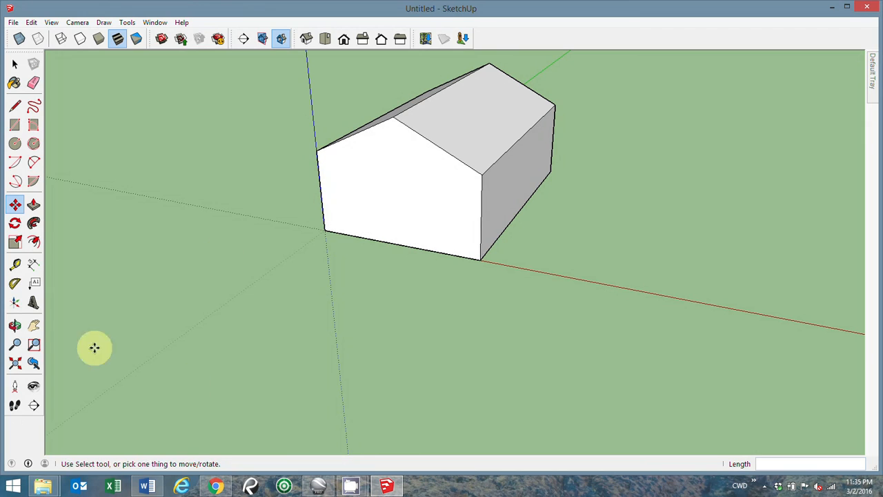
{"action": "left_click", "coordinate": [14, 63]}
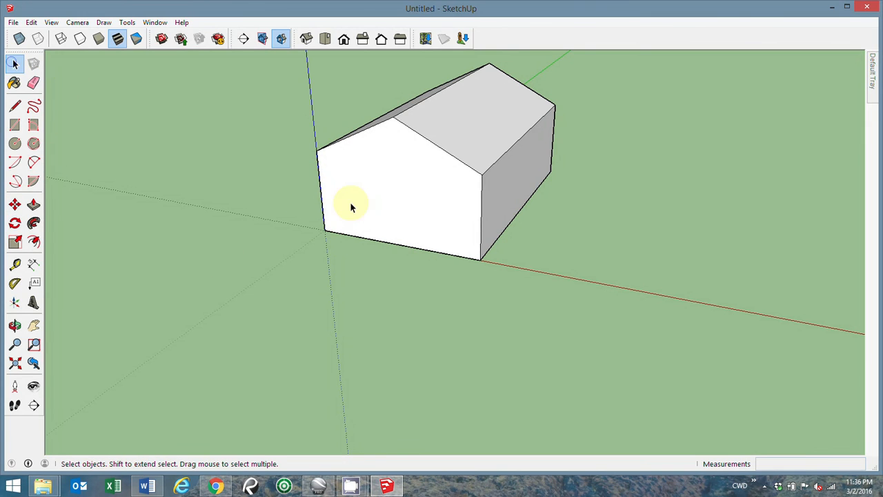
{"action": "triple_click", "coordinate": [398, 178]}
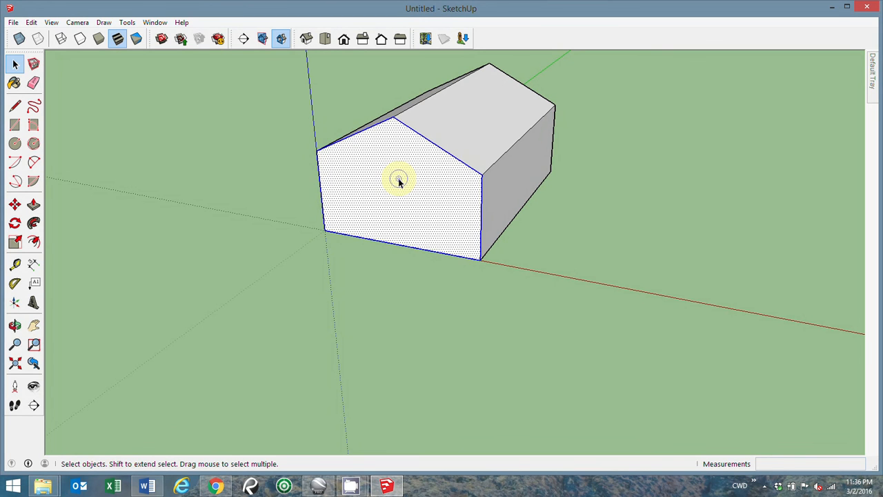
{"action": "middle_click_drag", "start_coordinate": [365, 168], "coordinate": [471, 201]}
{"action": "middle_click_drag", "start_coordinate": [380, 199], "coordinate": [300, 207]}
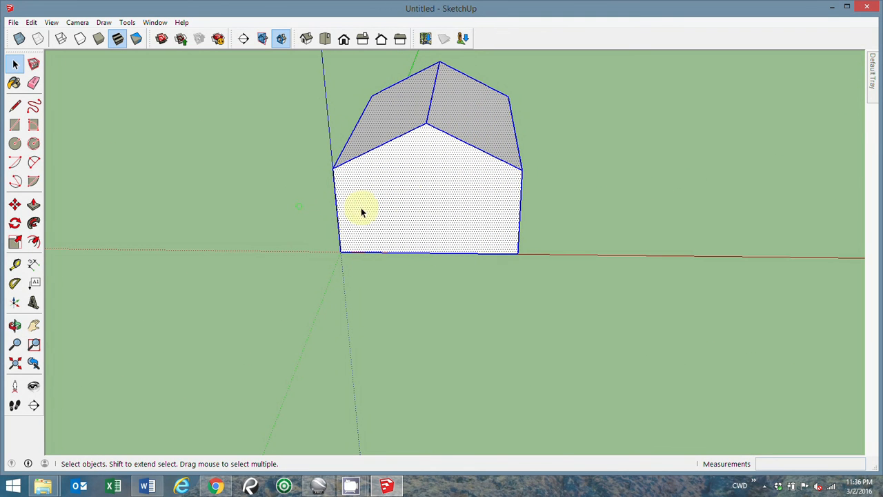
{"action": "left_click", "coordinate": [422, 195]}
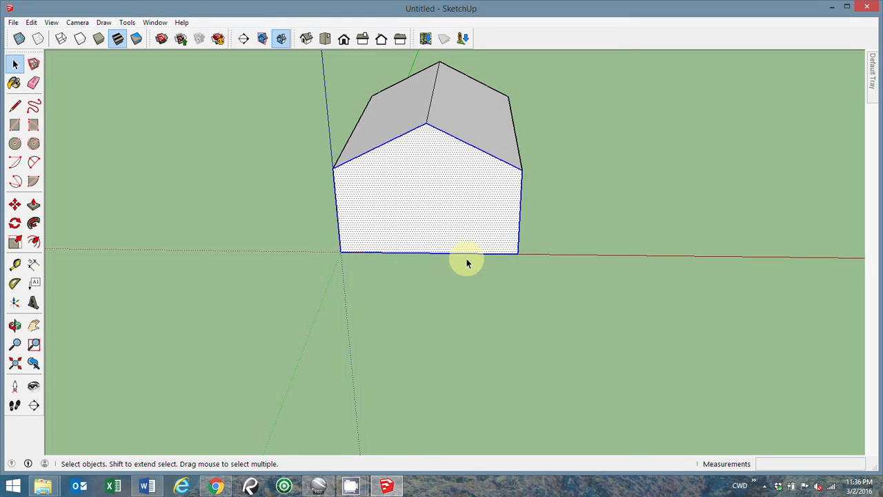
Step: Select all of the house's connected faces and edges and make them a group
{"action": "middle_click_drag", "start_coordinate": [456, 170], "coordinate": [427, 185]}
{"action": "triple_click", "coordinate": [419, 201]}
{"action": "right_click", "coordinate": [419, 201]}
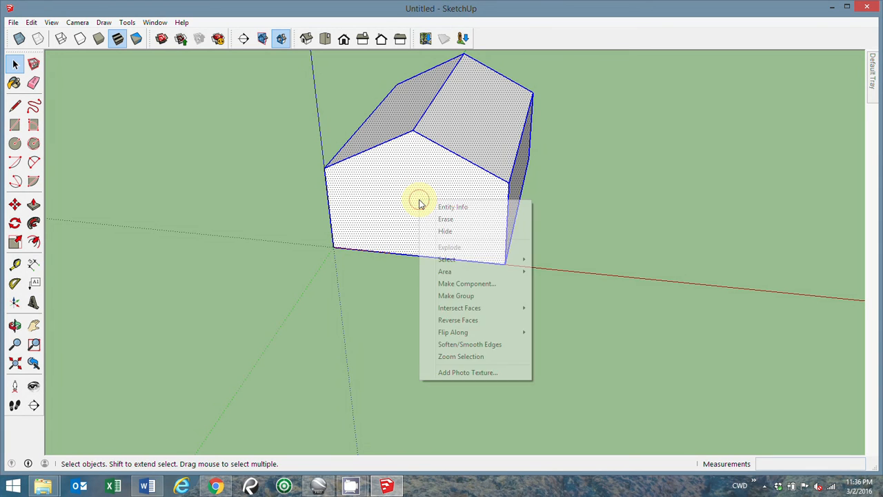
{"action": "left_click", "coordinate": [464, 297]}
Step: Deselect the house group, inspect it from other angles and reselect it to check that it selects as one object
{"action": "middle_click_drag", "start_coordinate": [358, 186], "coordinate": [273, 136]}
{"action": "left_click", "coordinate": [273, 135]}
{"action": "left_click", "coordinate": [467, 174]}
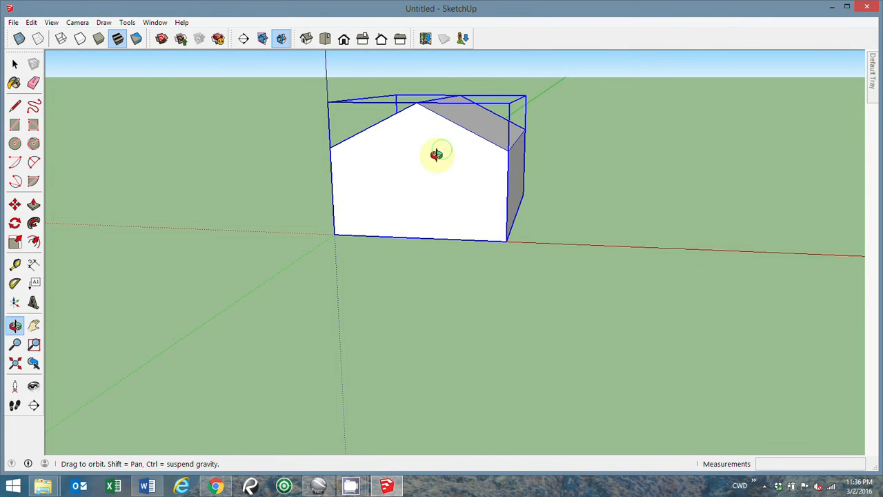
{"action": "middle_click_drag", "start_coordinate": [437, 154], "coordinate": [536, 187]}
{"action": "left_click", "coordinate": [643, 151]}
{"action": "left_click", "coordinate": [427, 186]}
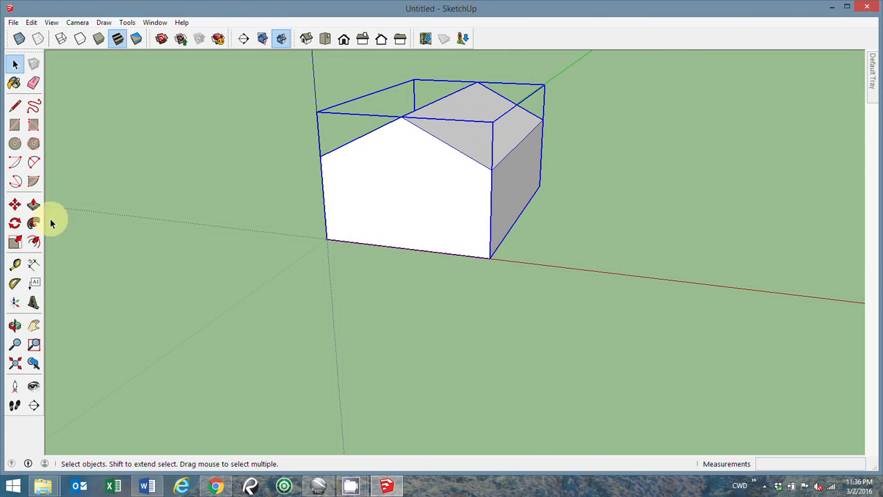
Step: Move the house group freehand by several grab points, placing it away from the origin on the positive side of the red axis
{"action": "left_click", "coordinate": [14, 204]}
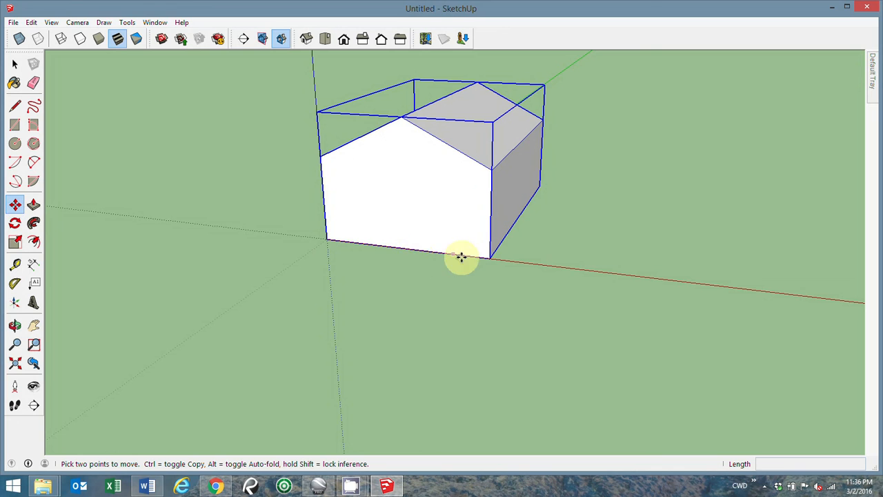
{"action": "left_click", "coordinate": [327, 239]}
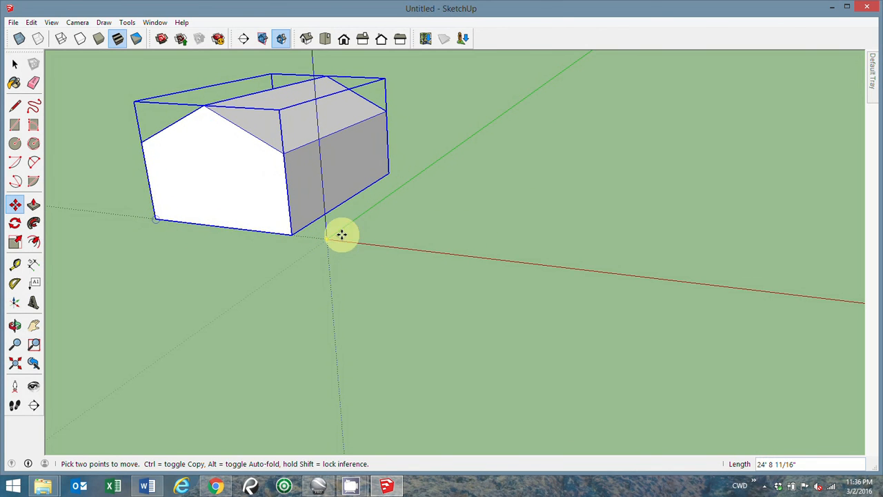
{"action": "left_click", "coordinate": [392, 174]}
{"action": "left_click", "coordinate": [496, 118]}
{"action": "left_click", "coordinate": [432, 142]}
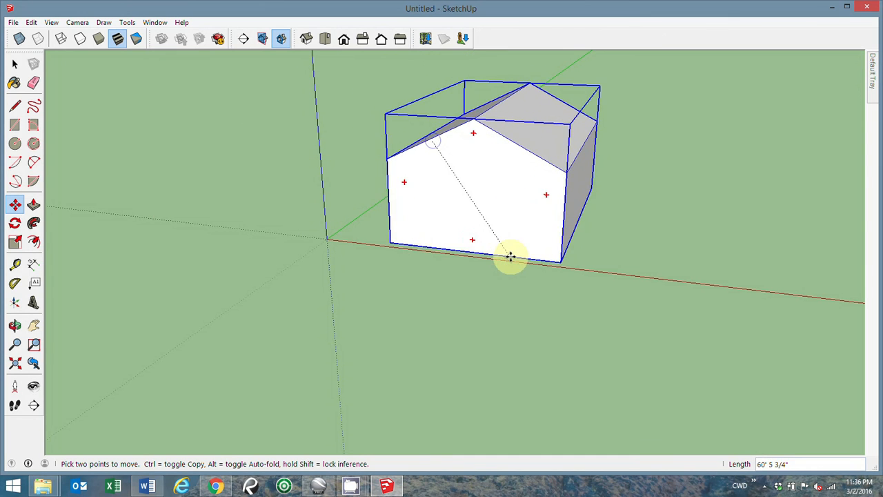
{"action": "left_click", "coordinate": [516, 262]}
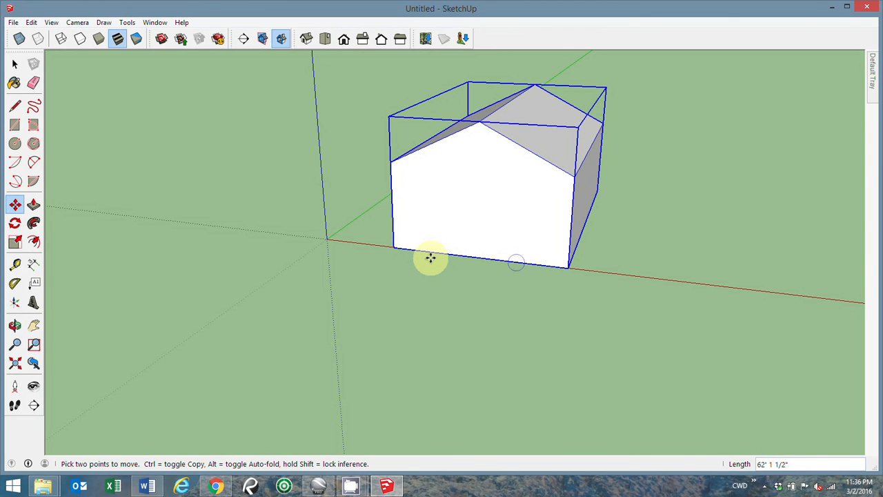